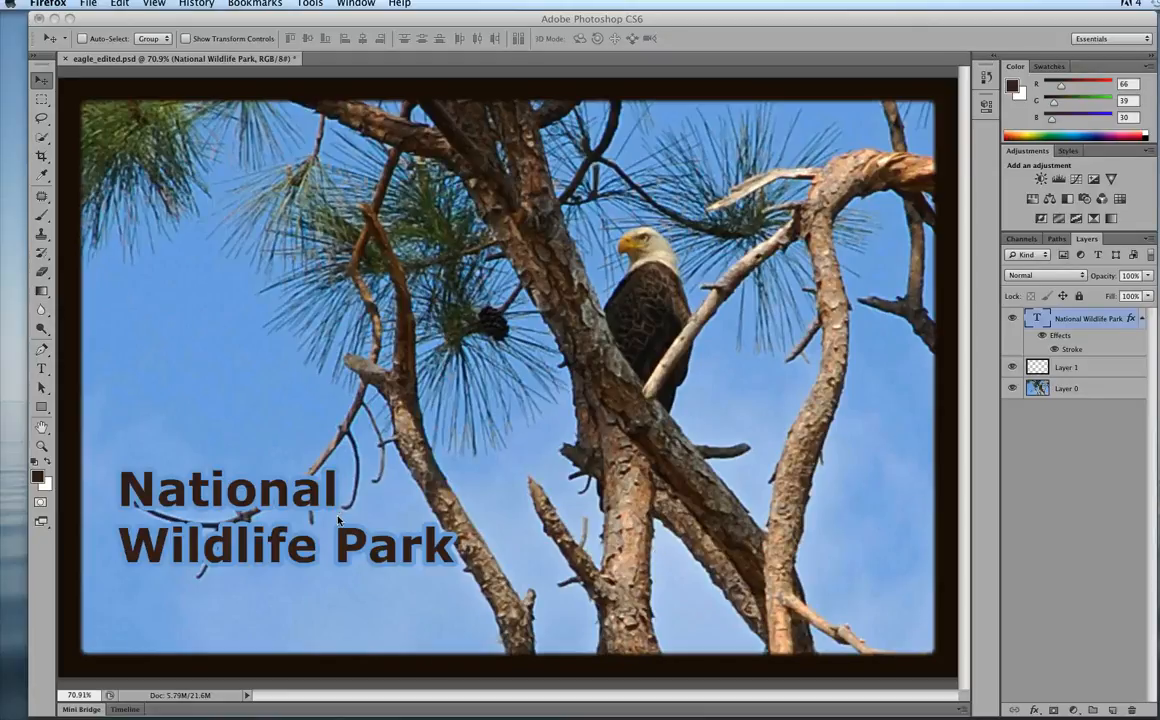
Hide the National Wildlife Park text layer and activate the Lasso tool.
{"action": "left_click", "coordinate": [1072, 319]}
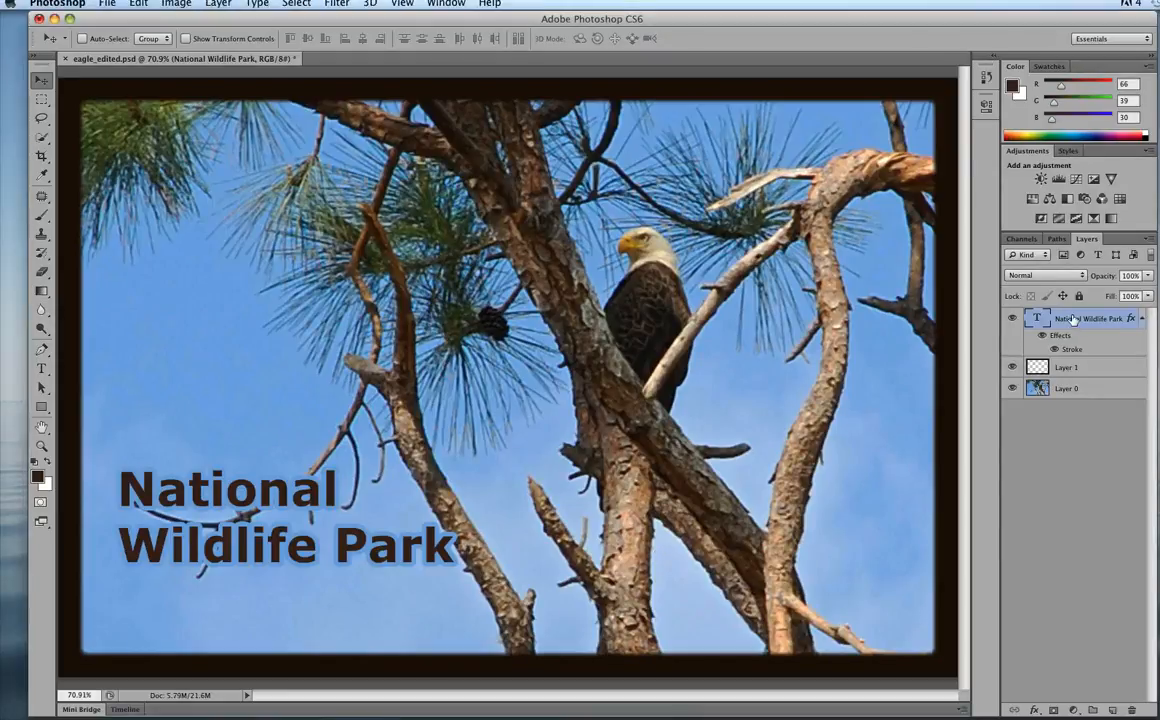
{"action": "left_click", "coordinate": [1011, 320]}
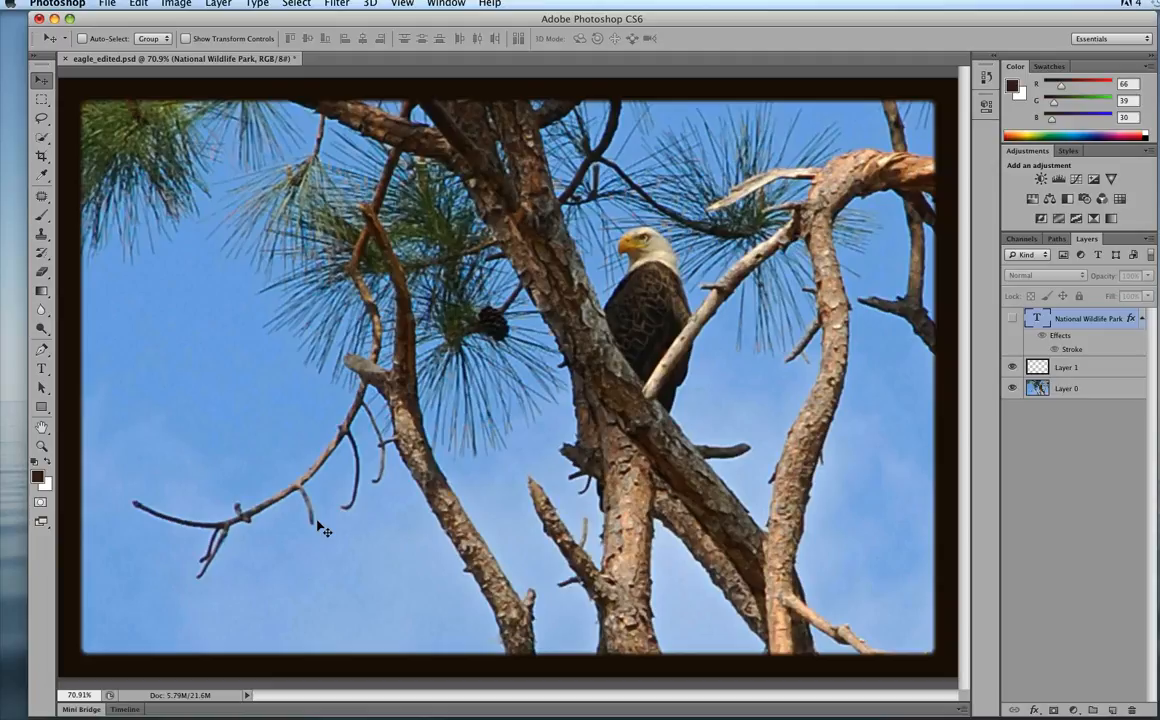
{"action": "left_click", "coordinate": [41, 119]}
{"action": "left_click", "coordinate": [76, 116]}
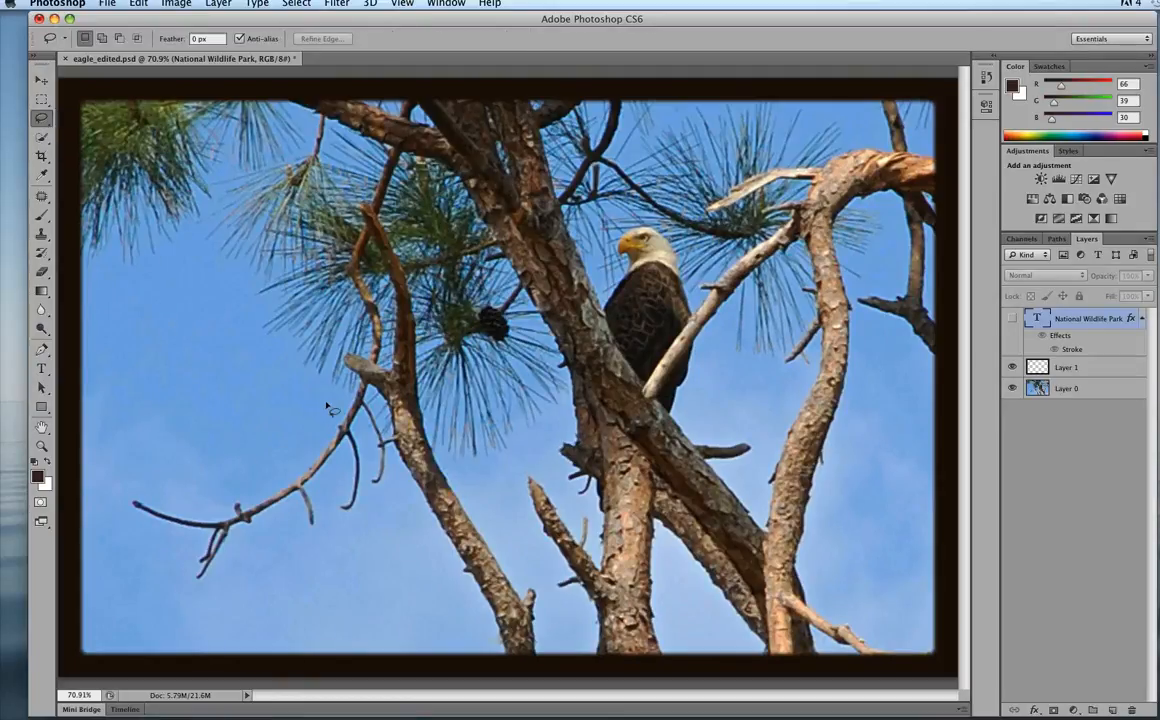
{"action": "mouse_move", "coordinate": [326, 404]}
{"action": "left_mouse_down"}
{"action": "mouse_move", "coordinate": [288, 451]}
{"action": "mouse_move", "coordinate": [229, 478]}
{"action": "mouse_move", "coordinate": [128, 489]}
{"action": "mouse_move", "coordinate": [121, 510]}
{"action": "mouse_move", "coordinate": [173, 549]}
{"action": "mouse_move", "coordinate": [178, 598]}
{"action": "mouse_move", "coordinate": [240, 594]}
{"action": "mouse_move", "coordinate": [283, 528]}
{"action": "mouse_move", "coordinate": [344, 506]}
{"action": "mouse_move", "coordinate": [338, 491]}
{"action": "mouse_move", "coordinate": [368, 487]}
{"action": "mouse_move", "coordinate": [367, 423]}
{"action": "mouse_move", "coordinate": [346, 396]}
{"action": "mouse_move", "coordinate": [315, 418]}
{"action": "left_mouse_up"}
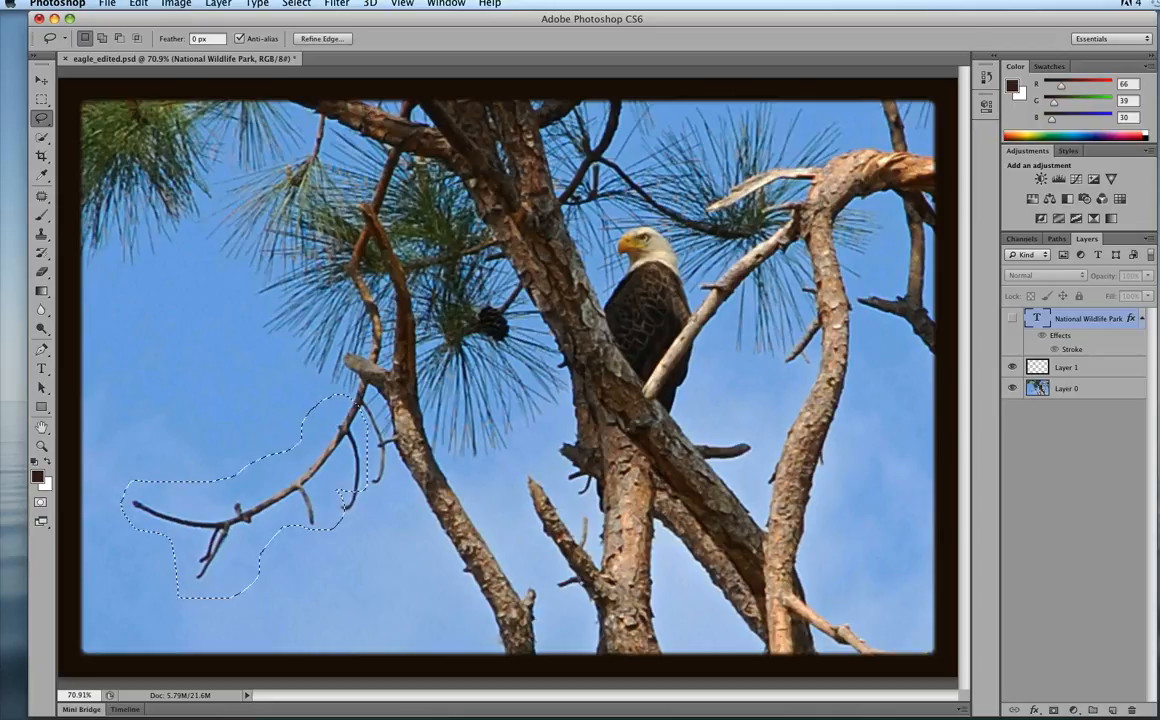
{"action": "left_click", "coordinate": [296, 4]}
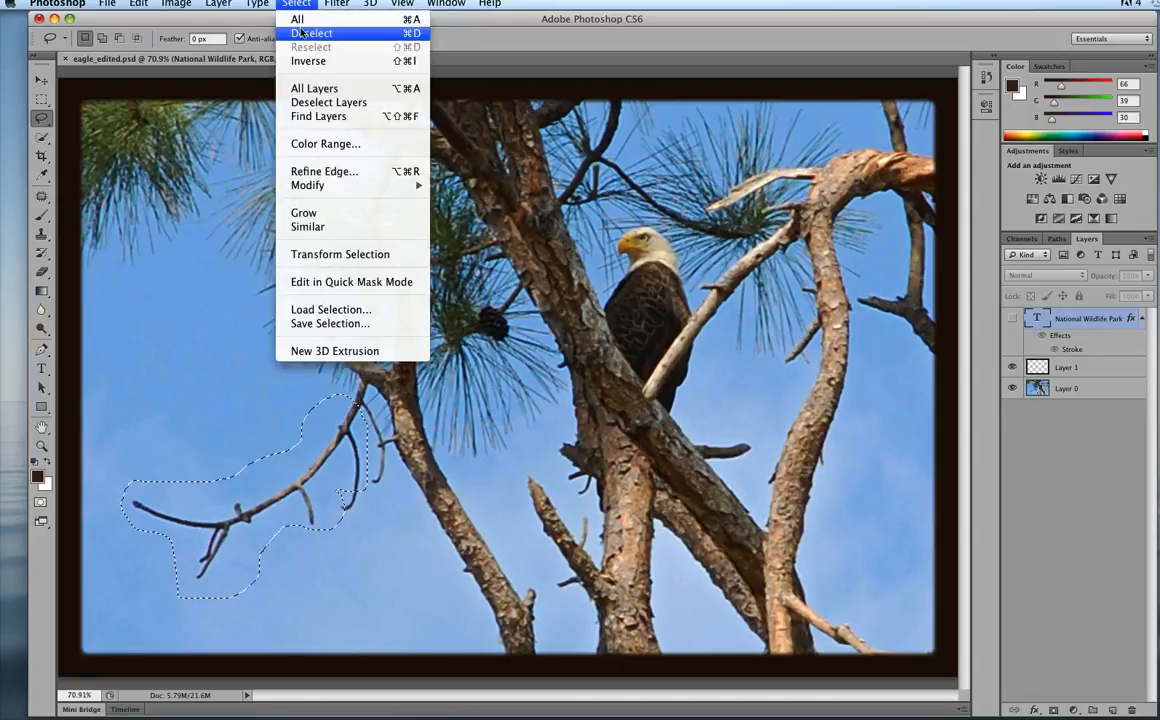
{"action": "left_click", "coordinate": [301, 33]}
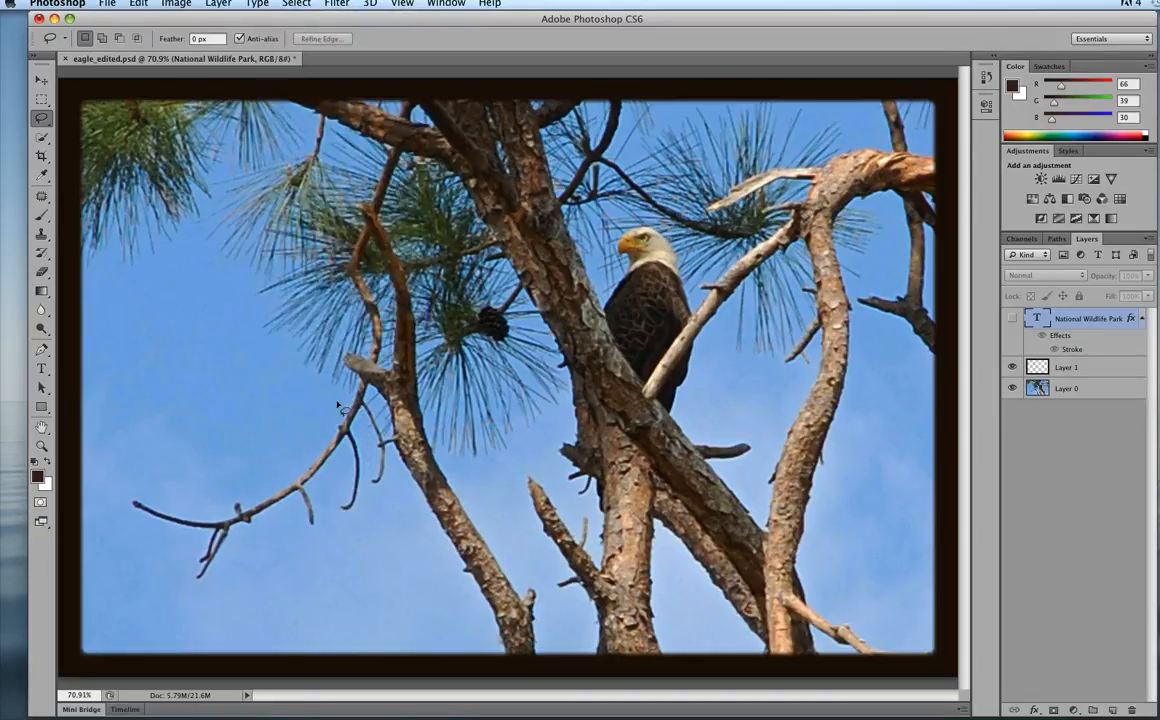
{"action": "mouse_move", "coordinate": [332, 404]}
{"action": "left_mouse_down"}
{"action": "mouse_move", "coordinate": [276, 471]}
{"action": "mouse_move", "coordinate": [202, 506]}
{"action": "mouse_move", "coordinate": [143, 487]}
{"action": "mouse_move", "coordinate": [120, 492]}
{"action": "mouse_move", "coordinate": [120, 505]}
{"action": "mouse_move", "coordinate": [225, 562]}
{"action": "mouse_move", "coordinate": [211, 574]}
{"action": "mouse_move", "coordinate": [299, 580]}
{"action": "mouse_move", "coordinate": [367, 497]}
{"action": "mouse_move", "coordinate": [332, 408]}
{"action": "left_mouse_up"}
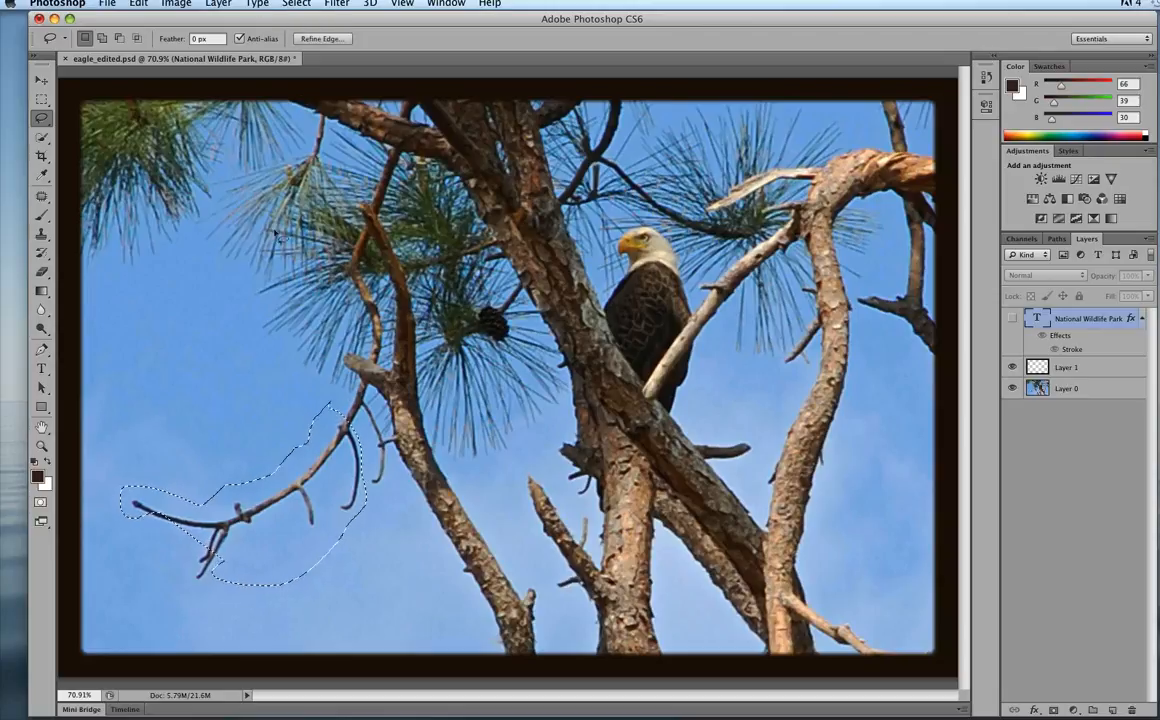
{"action": "key", "text": "super+d"}
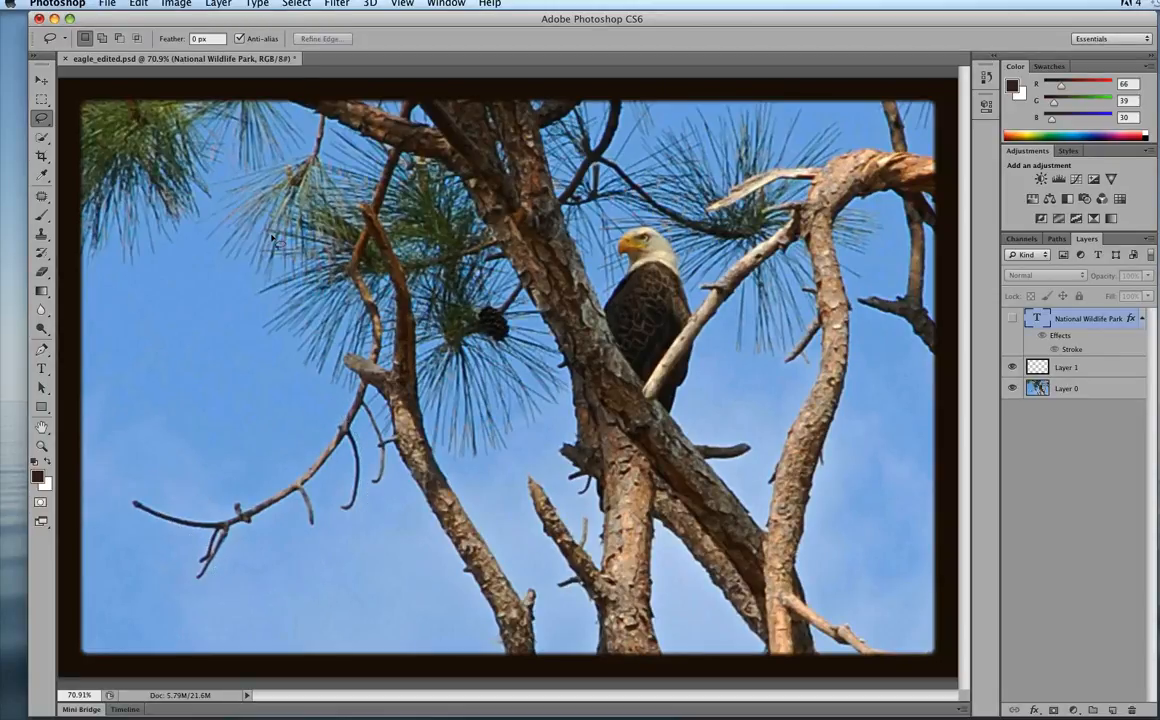
Draw a freehand lasso selection around the thin drooping branch in the sky at the photo's lower left.
{"action": "mouse_move", "coordinate": [332, 402]}
{"action": "left_mouse_down"}
{"action": "mouse_move", "coordinate": [202, 478]}
{"action": "mouse_move", "coordinate": [128, 494]}
{"action": "mouse_move", "coordinate": [140, 538]}
{"action": "mouse_move", "coordinate": [180, 585]}
{"action": "mouse_move", "coordinate": [267, 550]}
{"action": "mouse_move", "coordinate": [331, 545]}
{"action": "mouse_move", "coordinate": [365, 492]}
{"action": "mouse_move", "coordinate": [360, 440]}
{"action": "mouse_move", "coordinate": [331, 404]}
{"action": "left_mouse_up"}
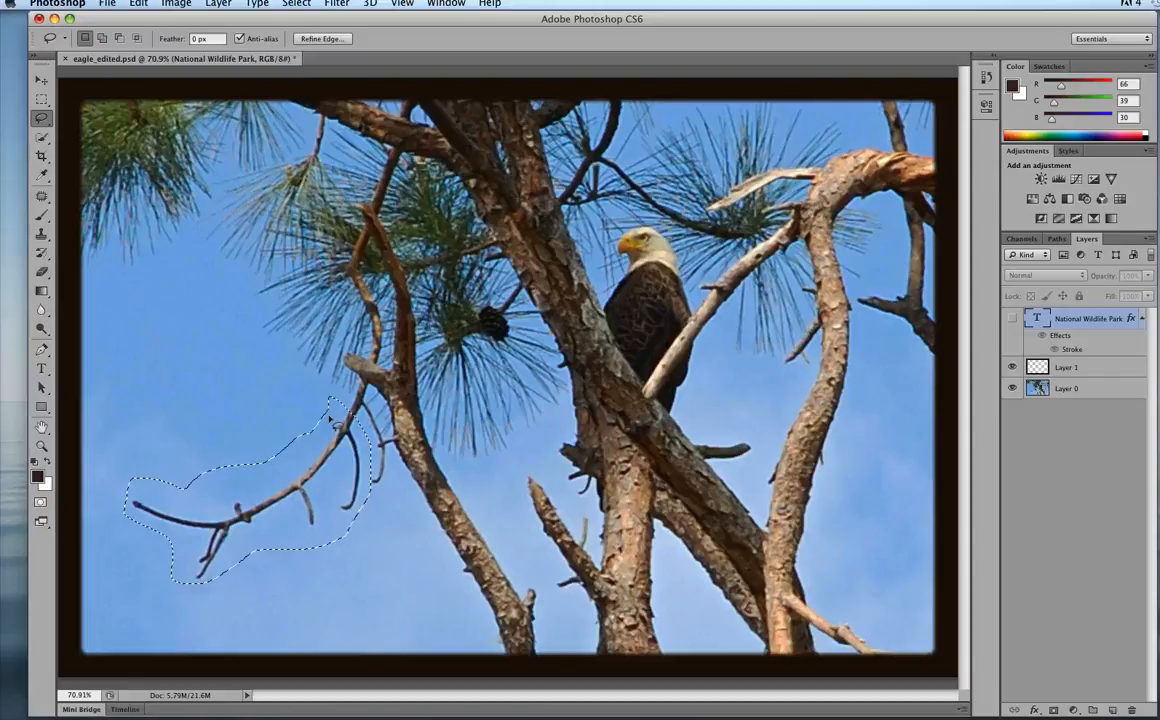
{"action": "right_click", "coordinate": [329, 420]}
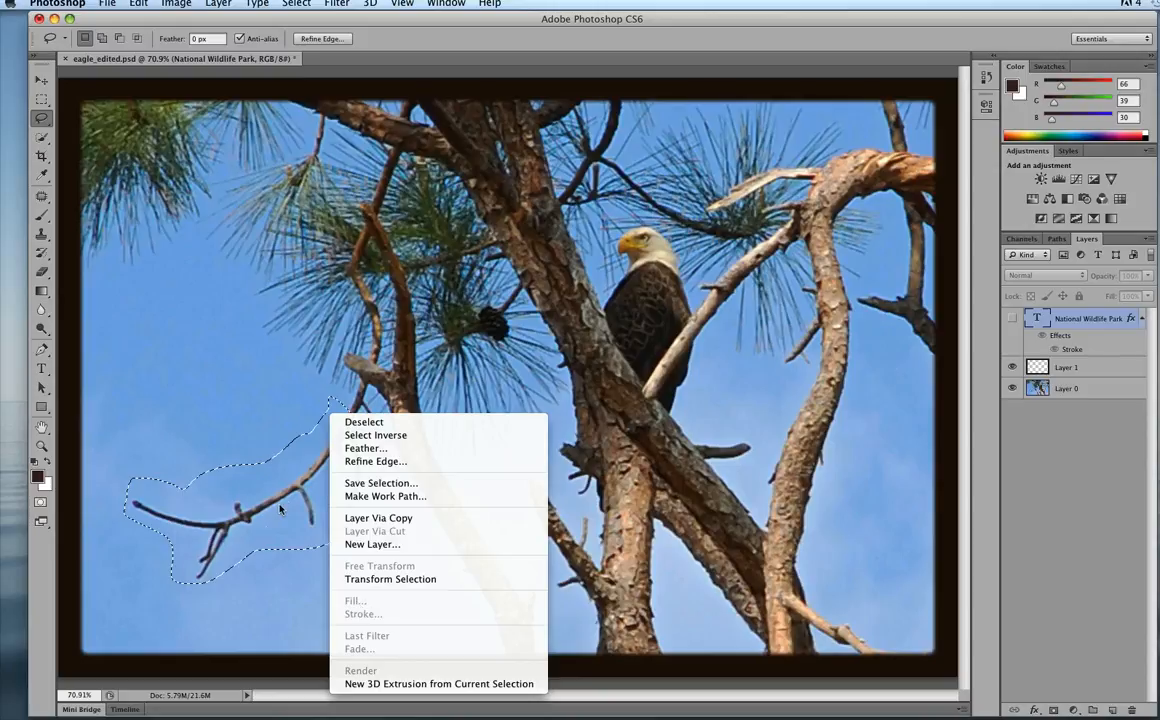
{"action": "key", "text": "Escape"}
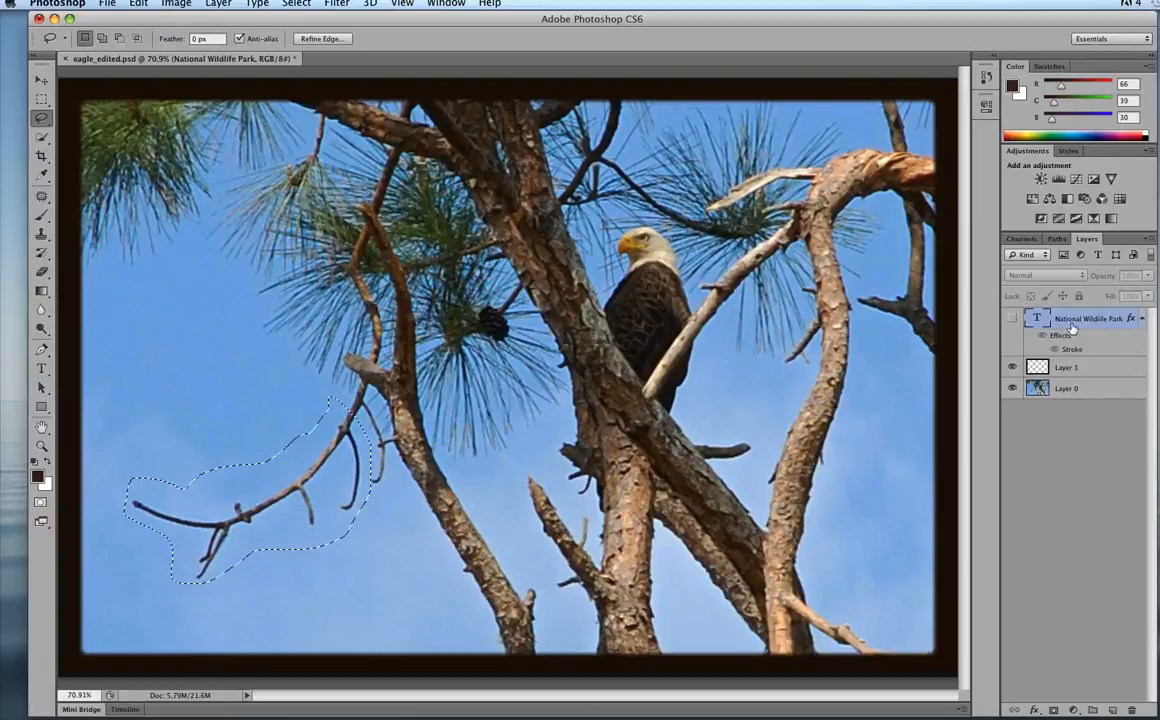
Make the photo layer, Layer 0, active and rename it "eagle".
{"action": "left_click", "coordinate": [1060, 390]}
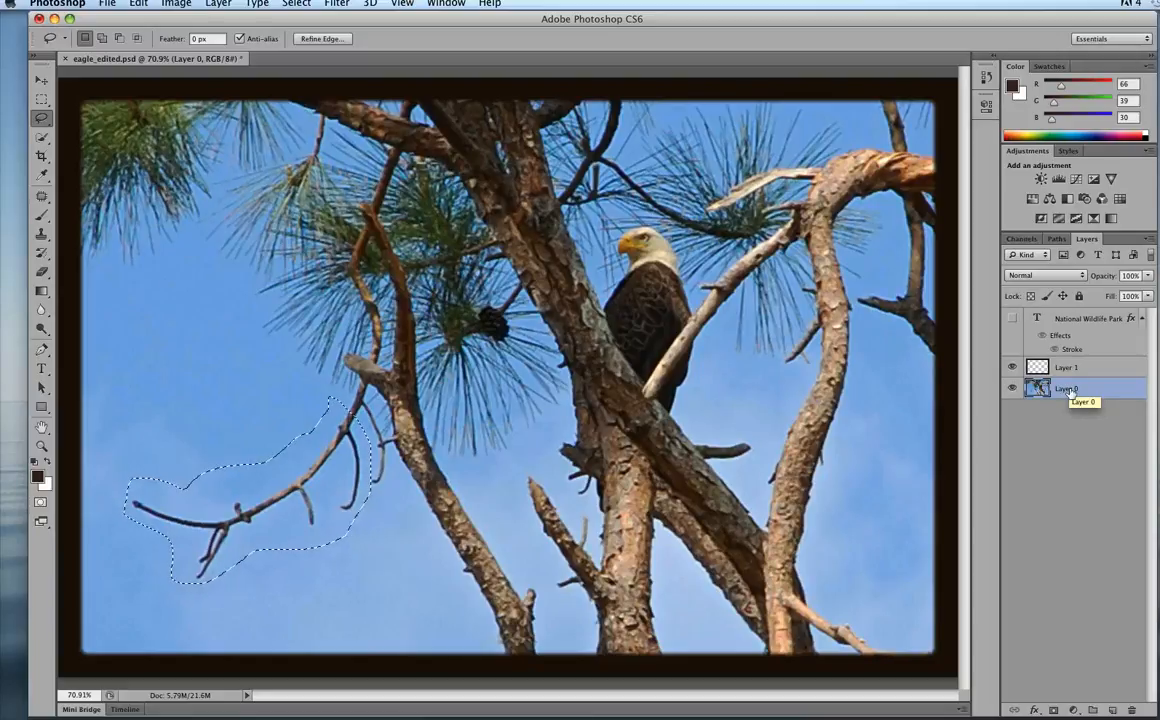
{"action": "double_click", "coordinate": [1068, 389]}
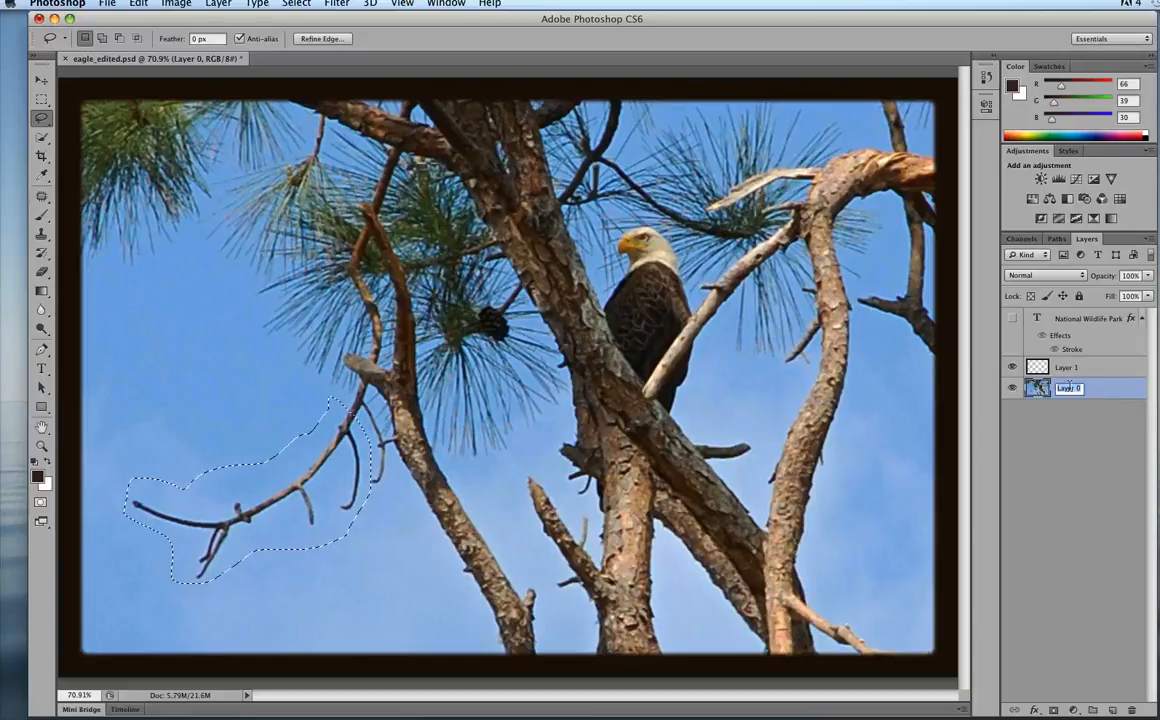
{"action": "type", "text": "ea"}
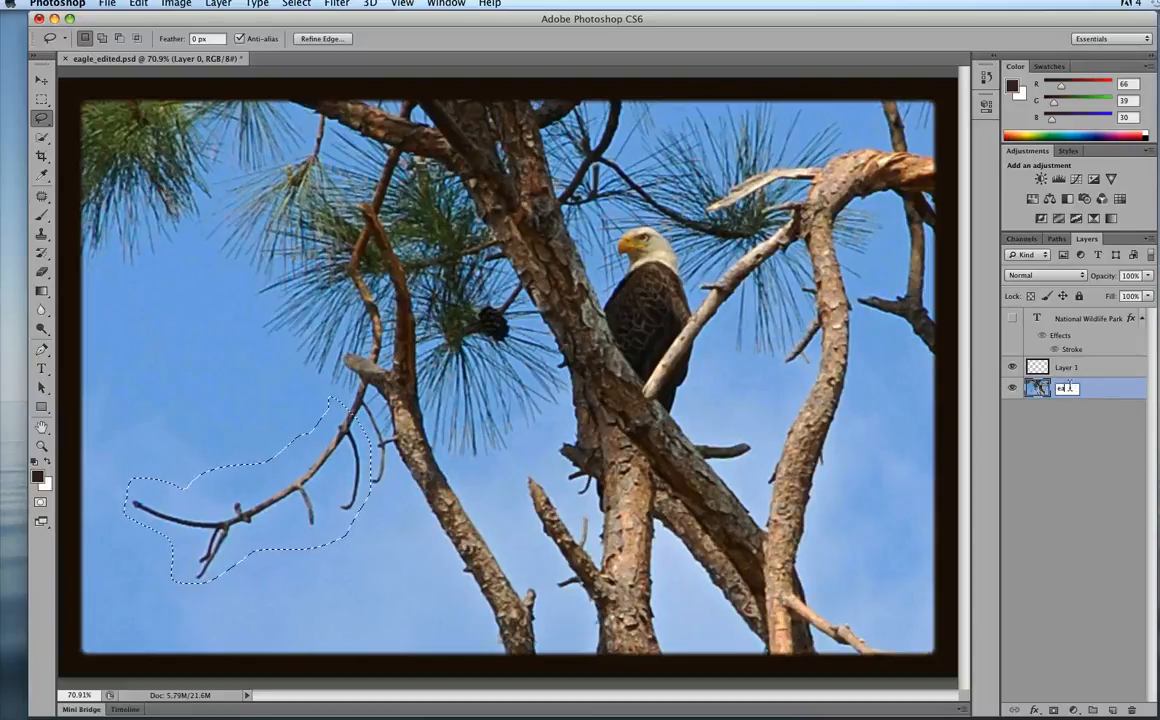
{"action": "type", "text": "gle"}
{"action": "key", "text": "Return"}
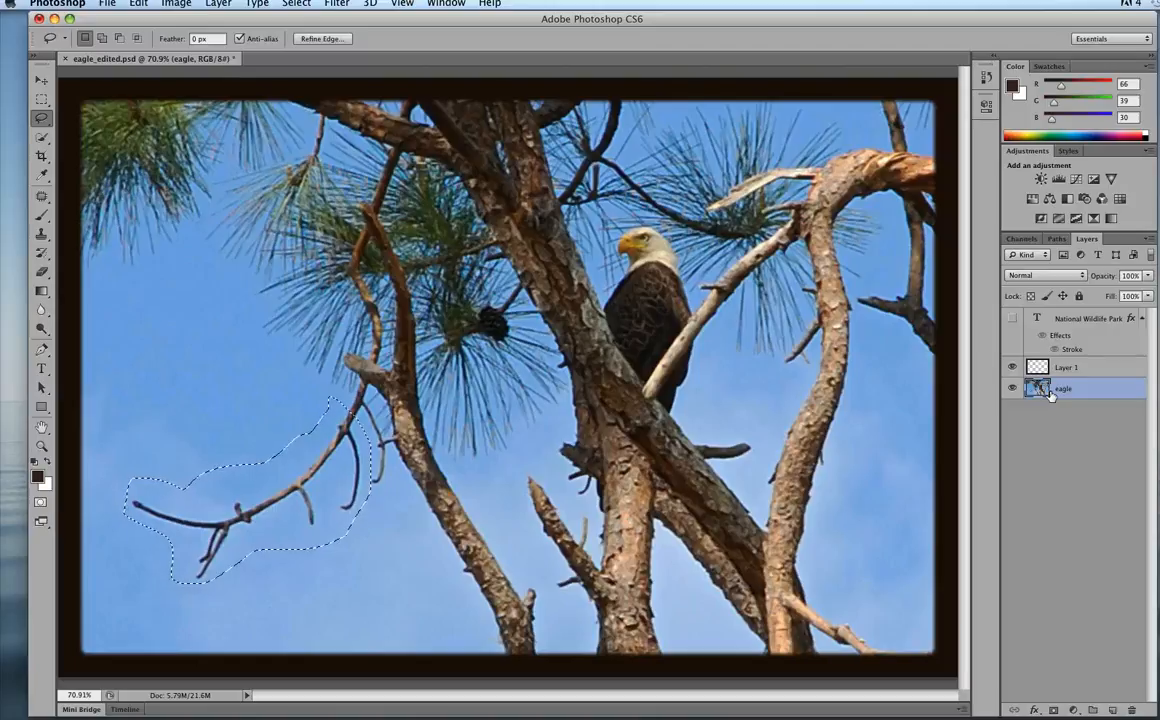
Fill the selected branch area using Content-Aware in Normal mode at 100% opacity, and deselect it.
{"action": "right_click", "coordinate": [279, 495]}
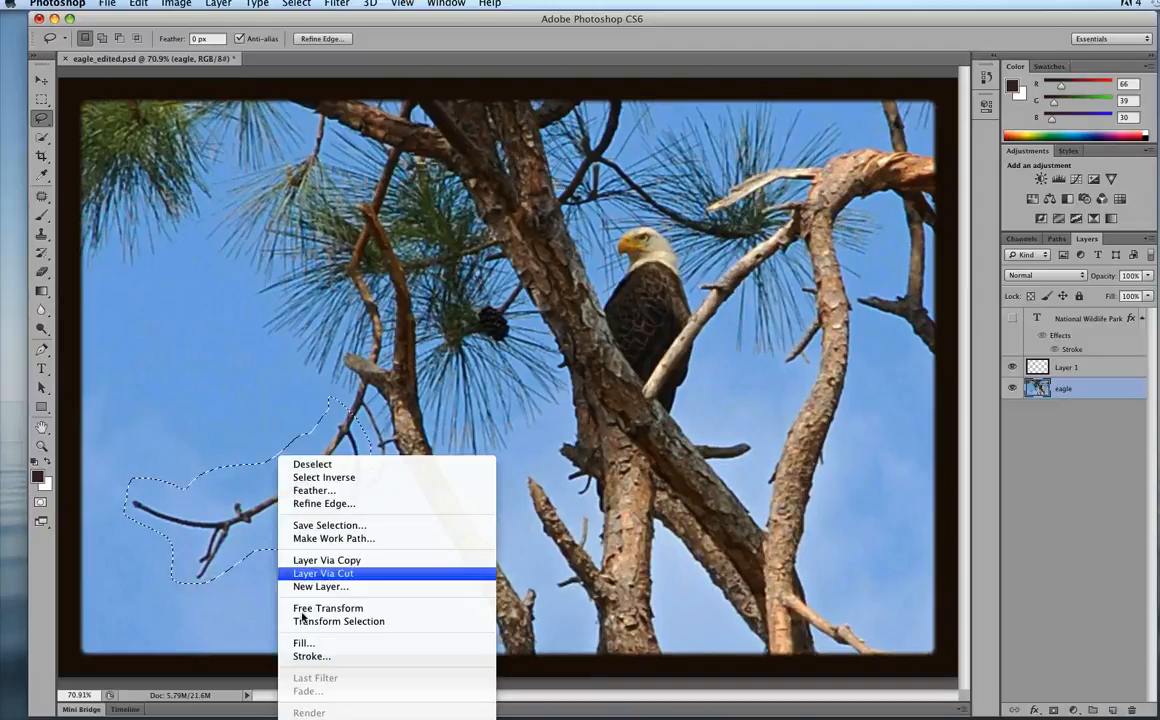
{"action": "left_click", "coordinate": [300, 645]}
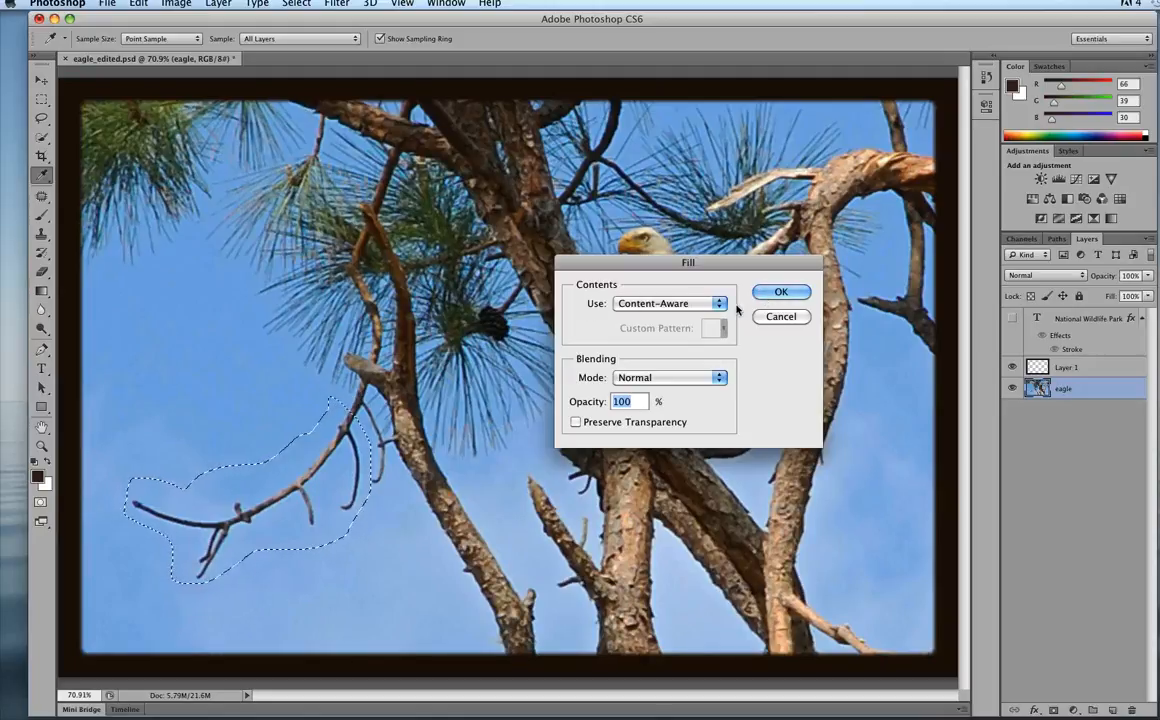
{"action": "left_click", "coordinate": [768, 294]}
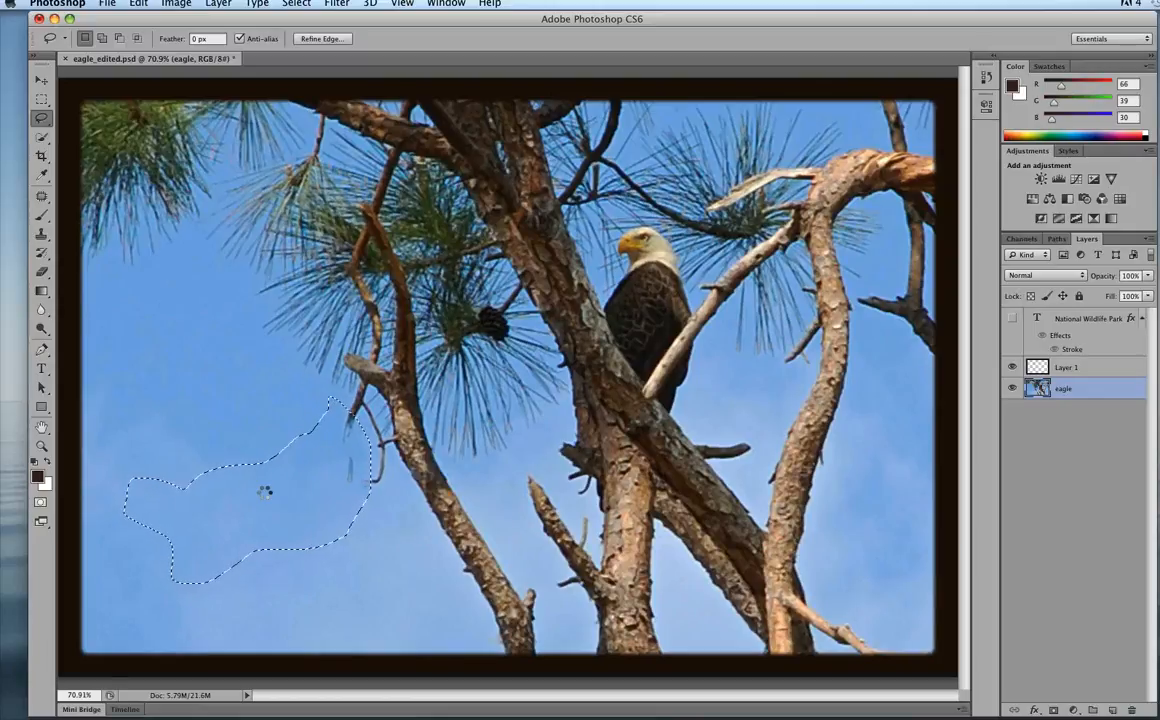
{"action": "key", "text": "super+d"}
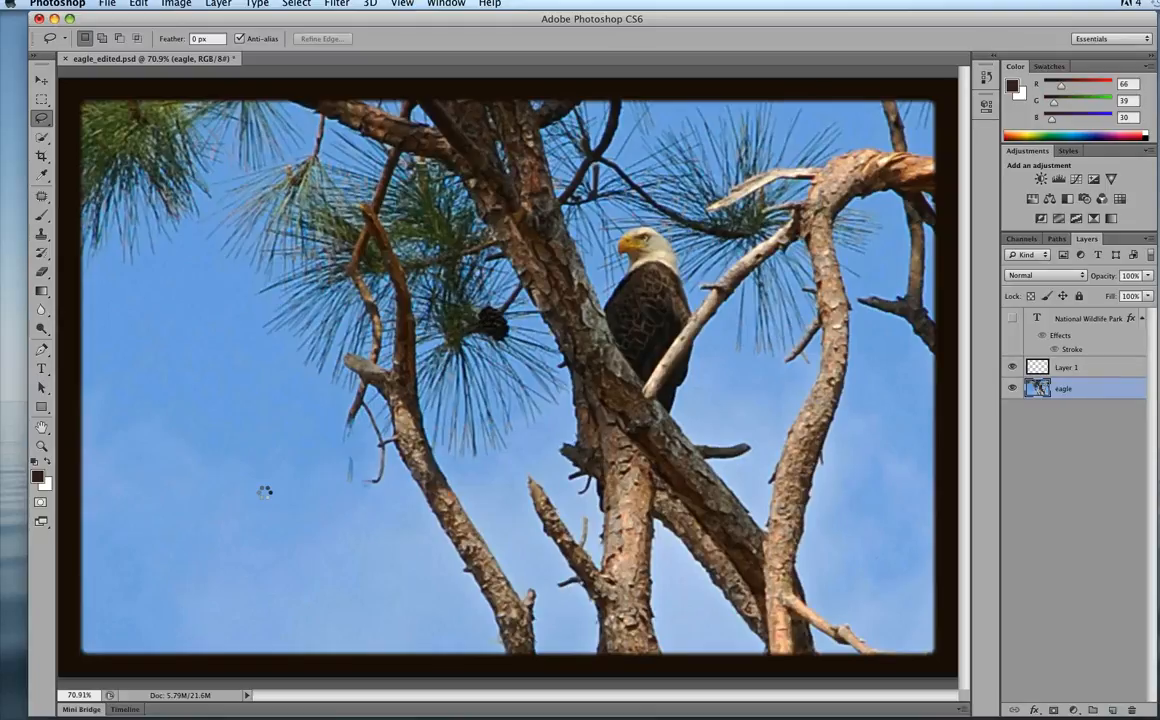
Show the National Wildlife Park text layer again and turn off its layer effects.
{"action": "left_click", "coordinate": [1060, 320]}
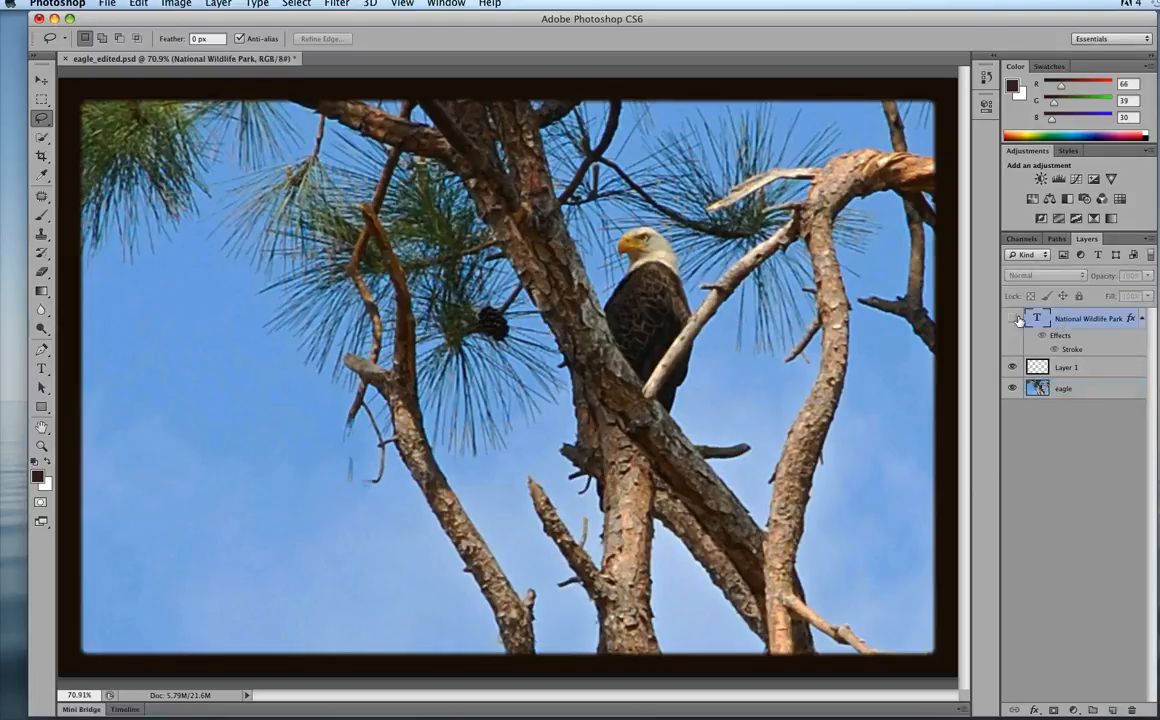
{"action": "left_click", "coordinate": [1012, 319]}
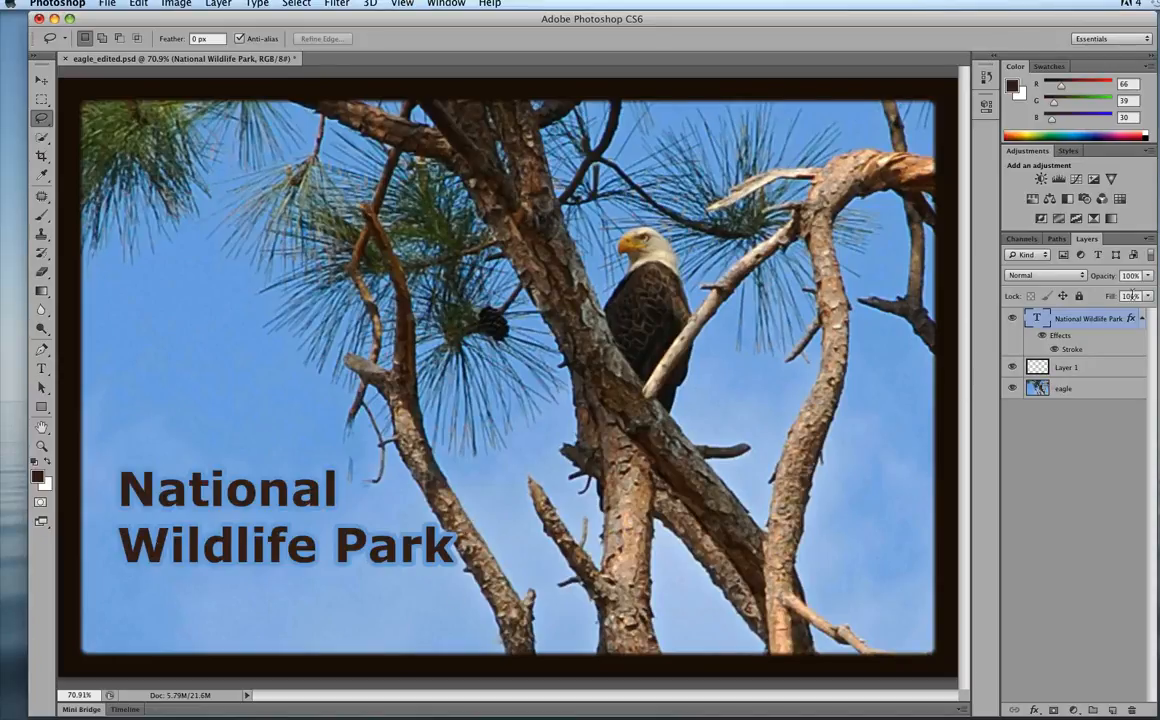
{"action": "left_click", "coordinate": [1041, 338]}
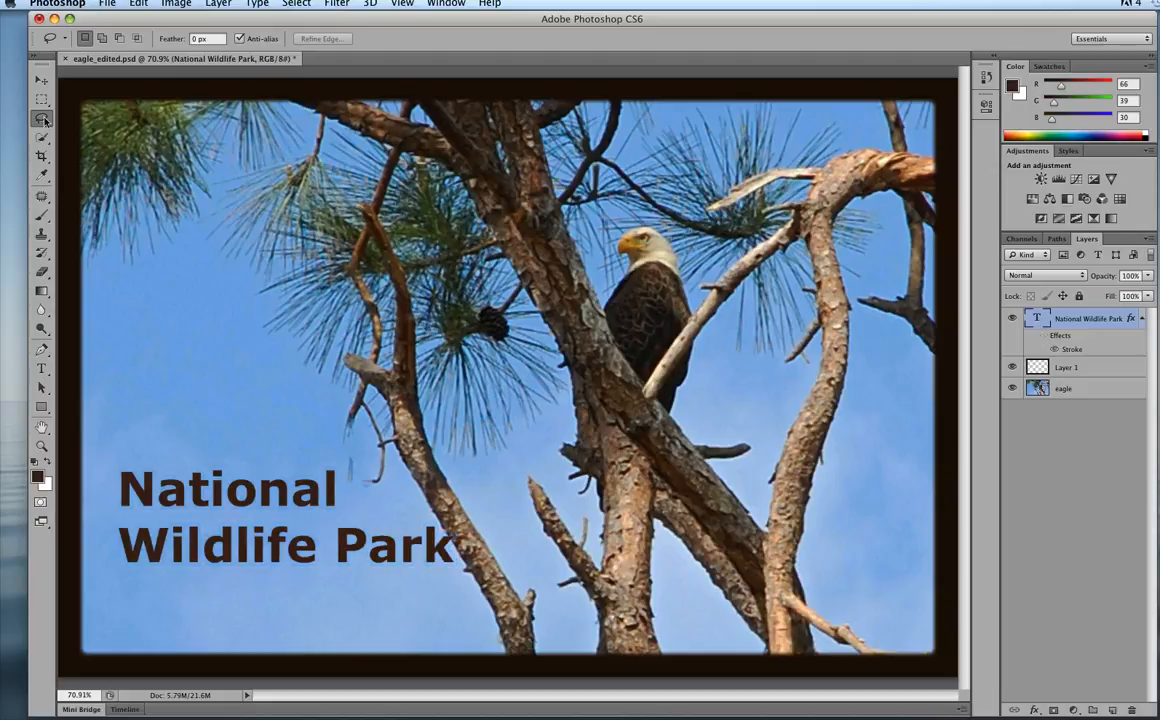
Select all of the "National Wildlife Park" text and reduce its font size to 79.84 pt.
{"action": "left_click", "coordinate": [43, 80]}
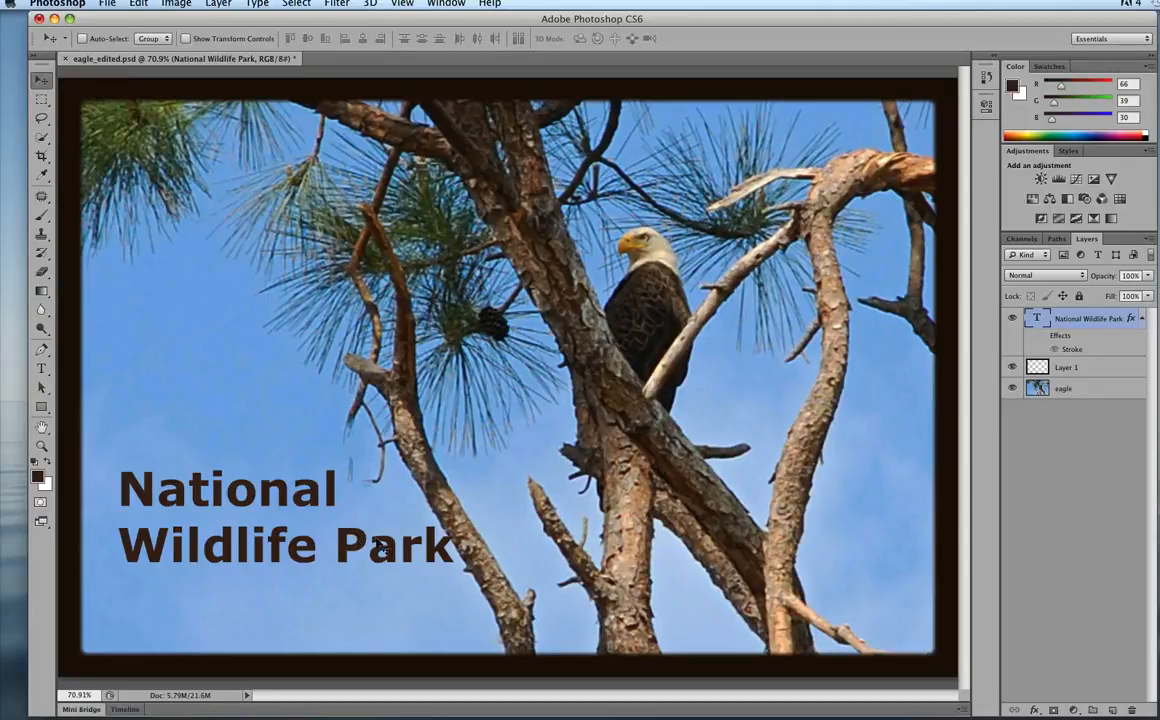
{"action": "left_click", "coordinate": [41, 370]}
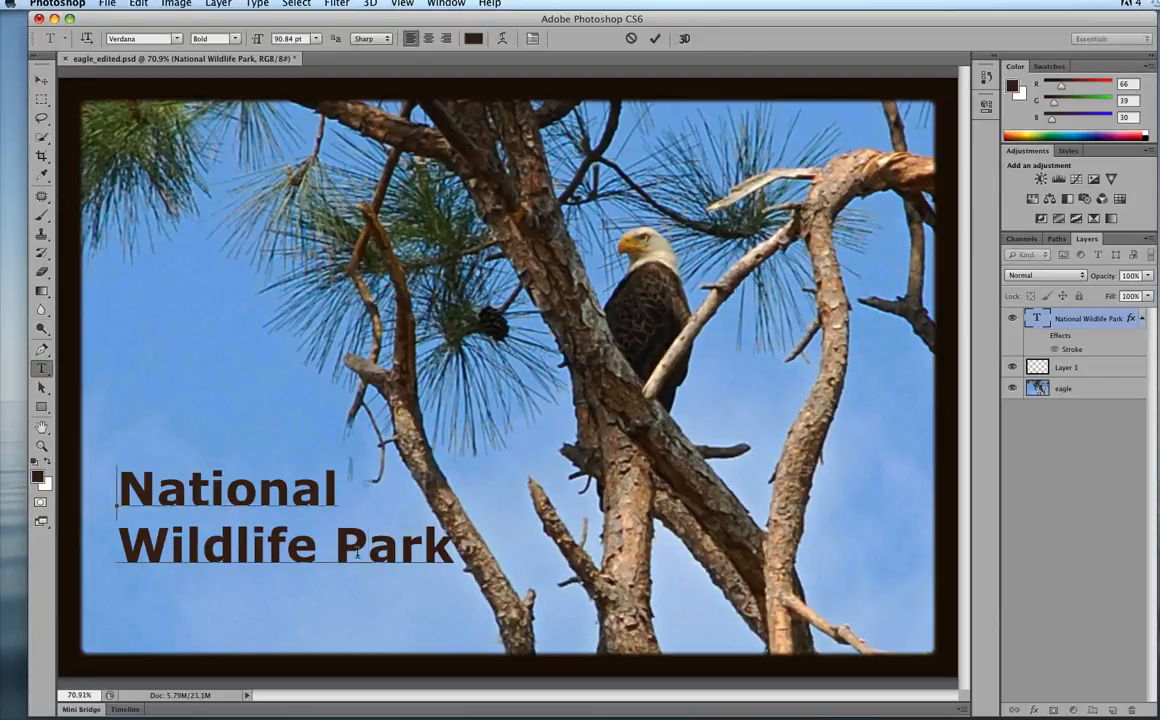
{"action": "left_click_drag", "start_coordinate": [112, 488], "coordinate": [456, 560]}
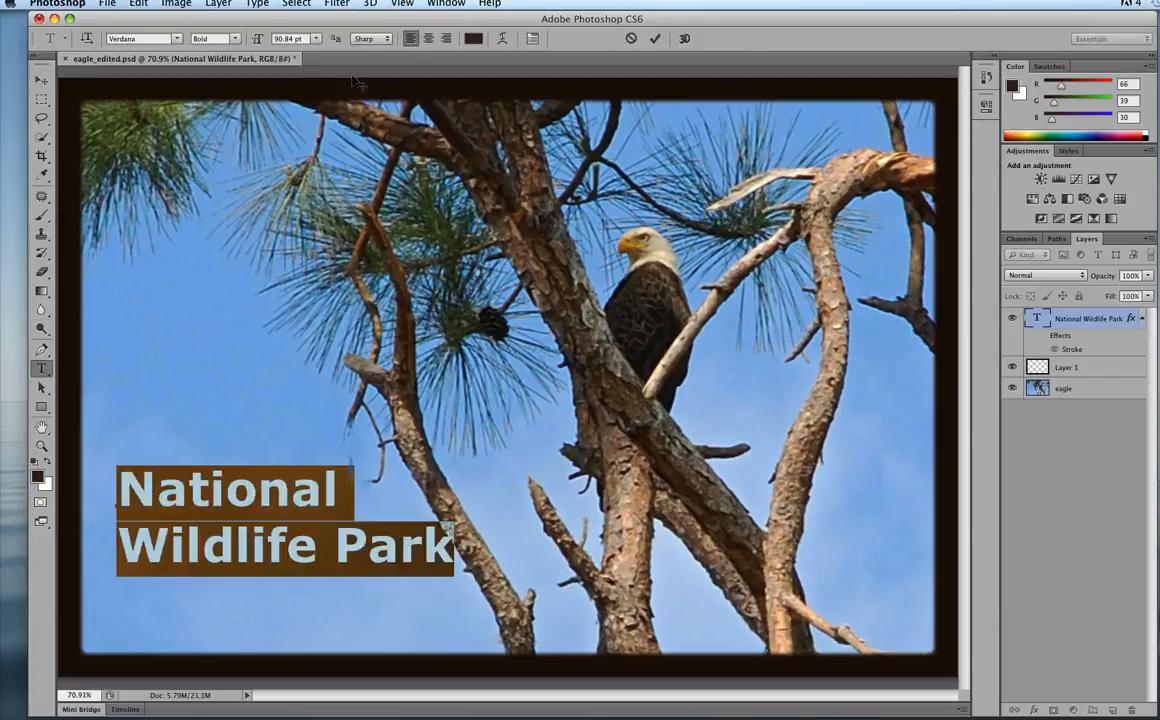
{"action": "left_click", "coordinate": [315, 39]}
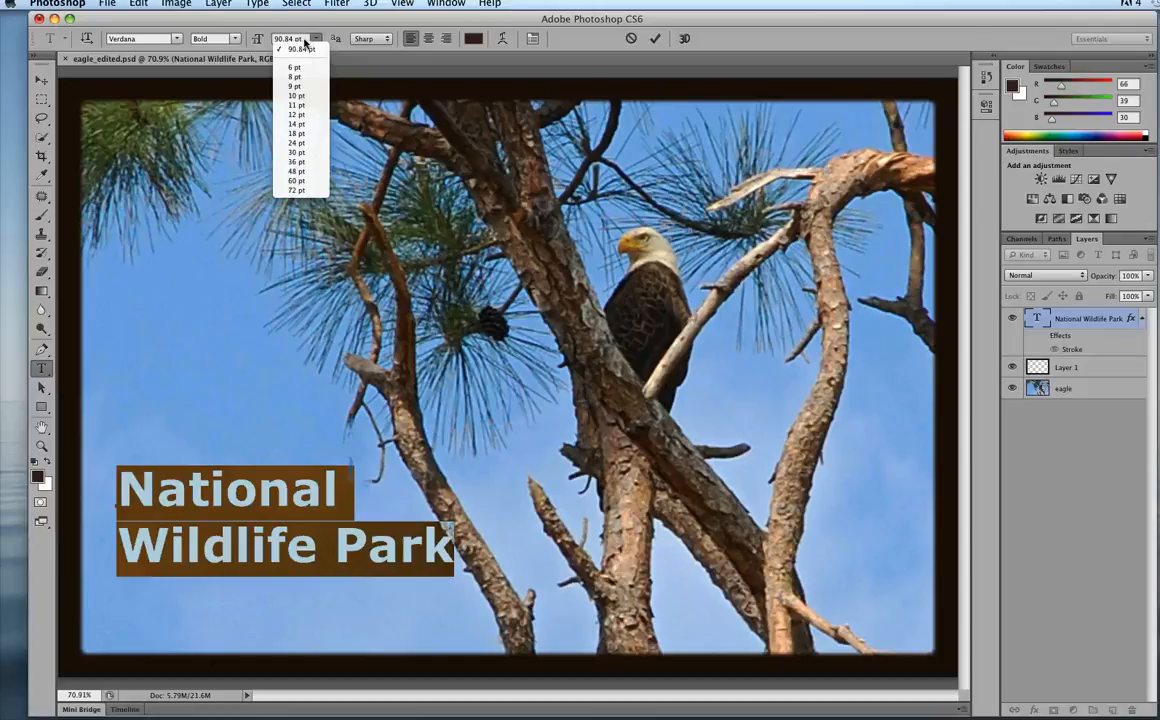
{"action": "left_click", "coordinate": [300, 36]}
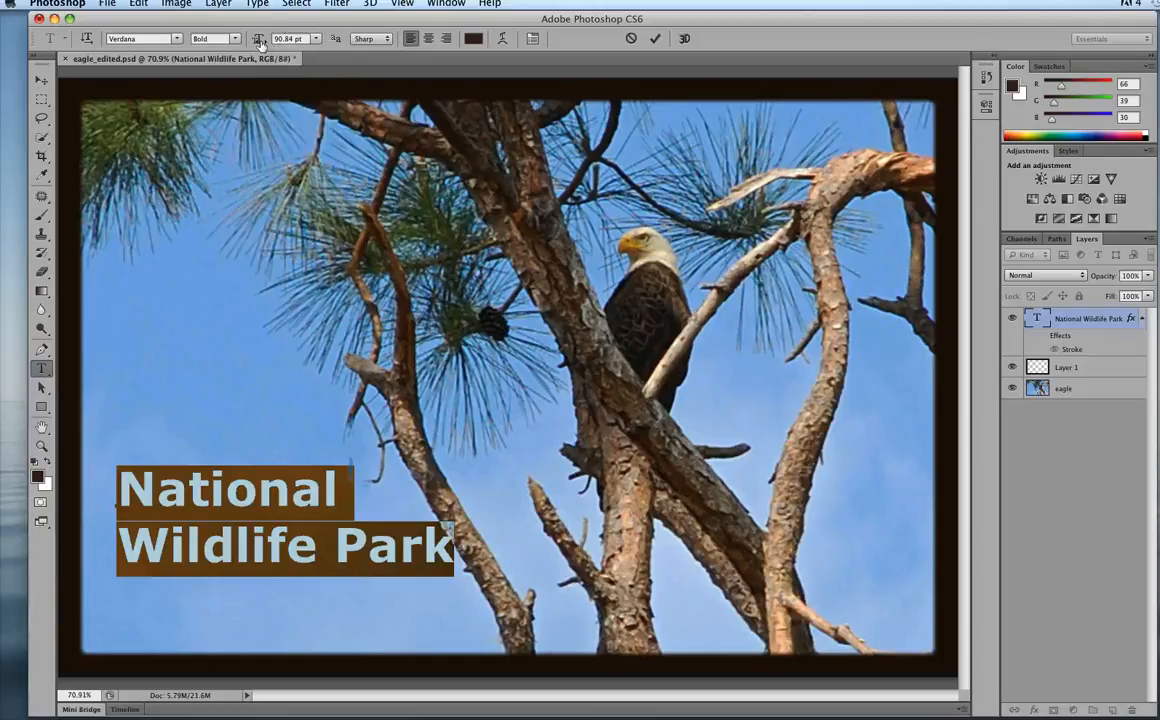
{"action": "left_click_drag", "start_coordinate": [258, 42], "coordinate": [250, 45]}
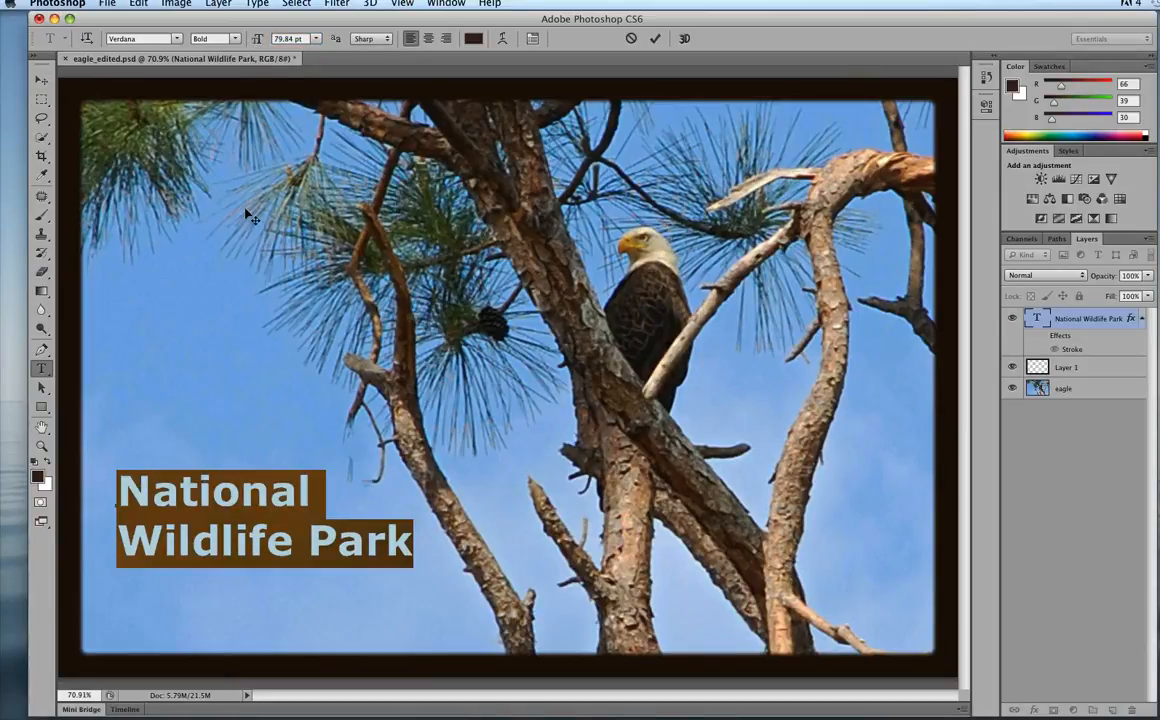
Move the title text slightly up and to the right within the open sky area.
{"action": "left_click", "coordinate": [42, 81]}
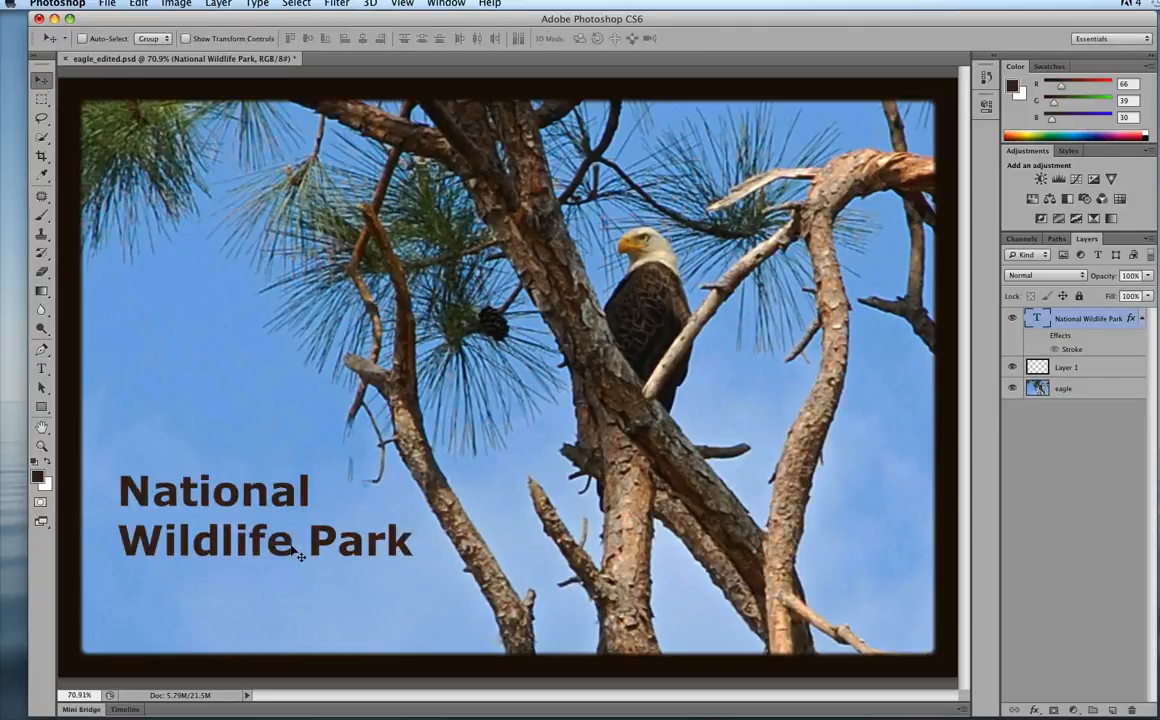
{"action": "left_click_drag", "start_coordinate": [293, 549], "coordinate": [293, 535]}
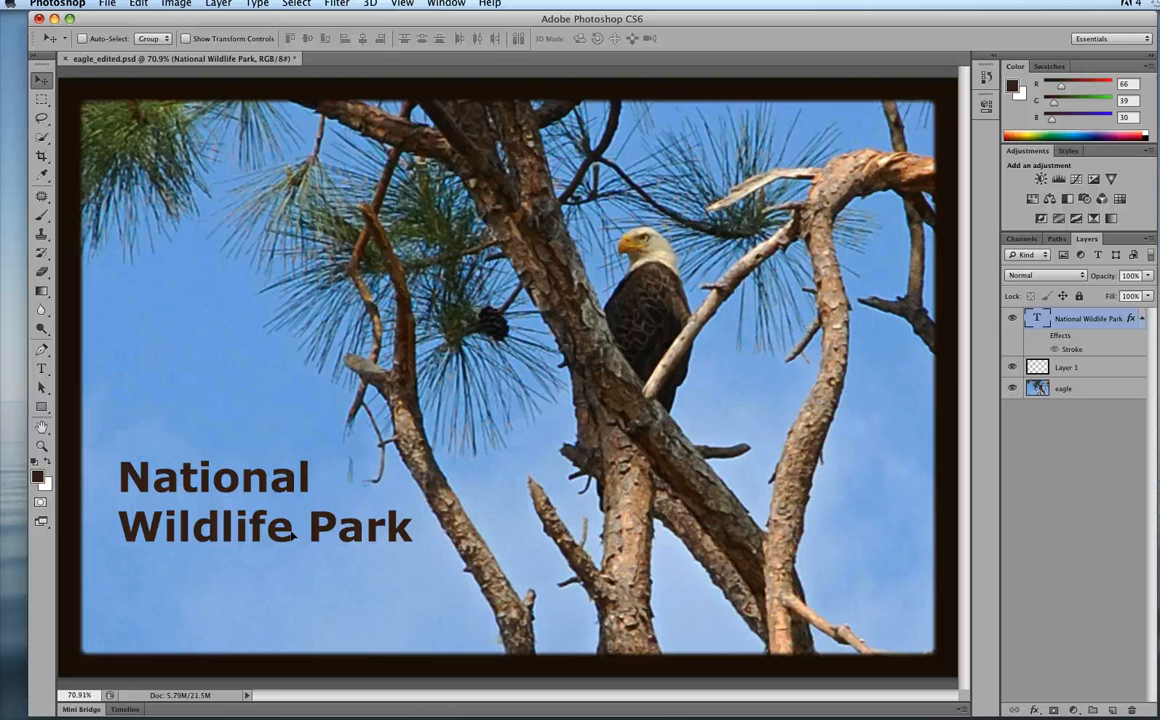
{"action": "left_click_drag", "start_coordinate": [293, 536], "coordinate": [300, 540]}
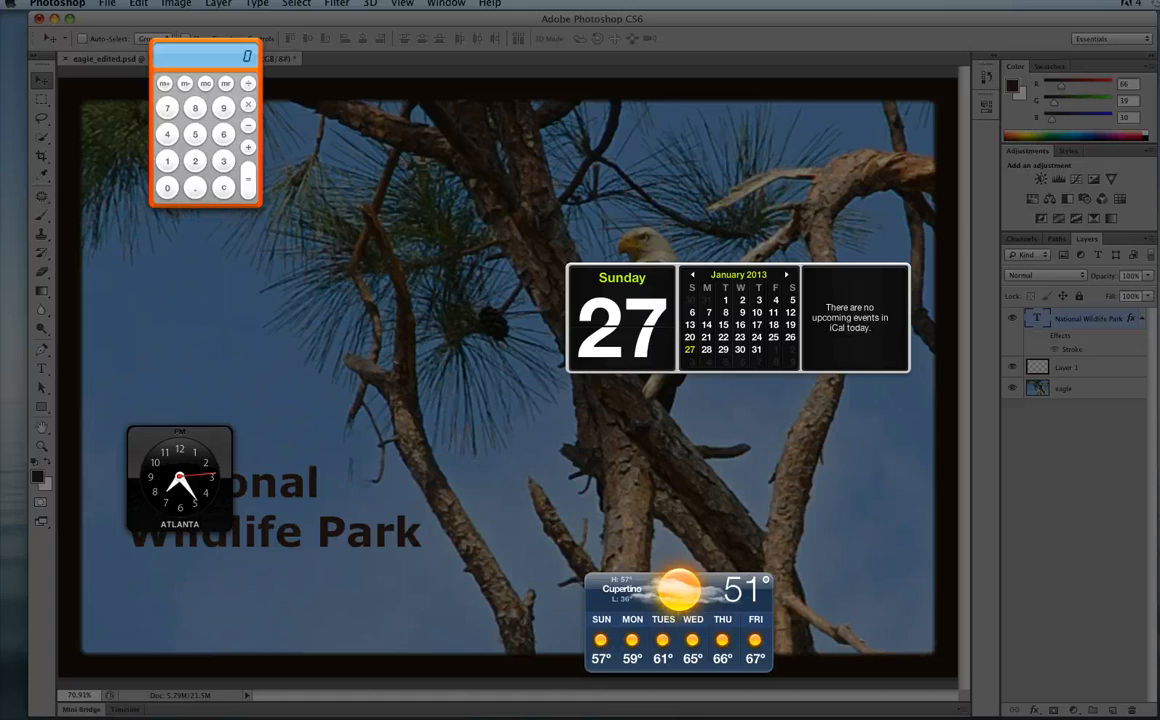
{"action": "left_click", "coordinate": [2, 717]}
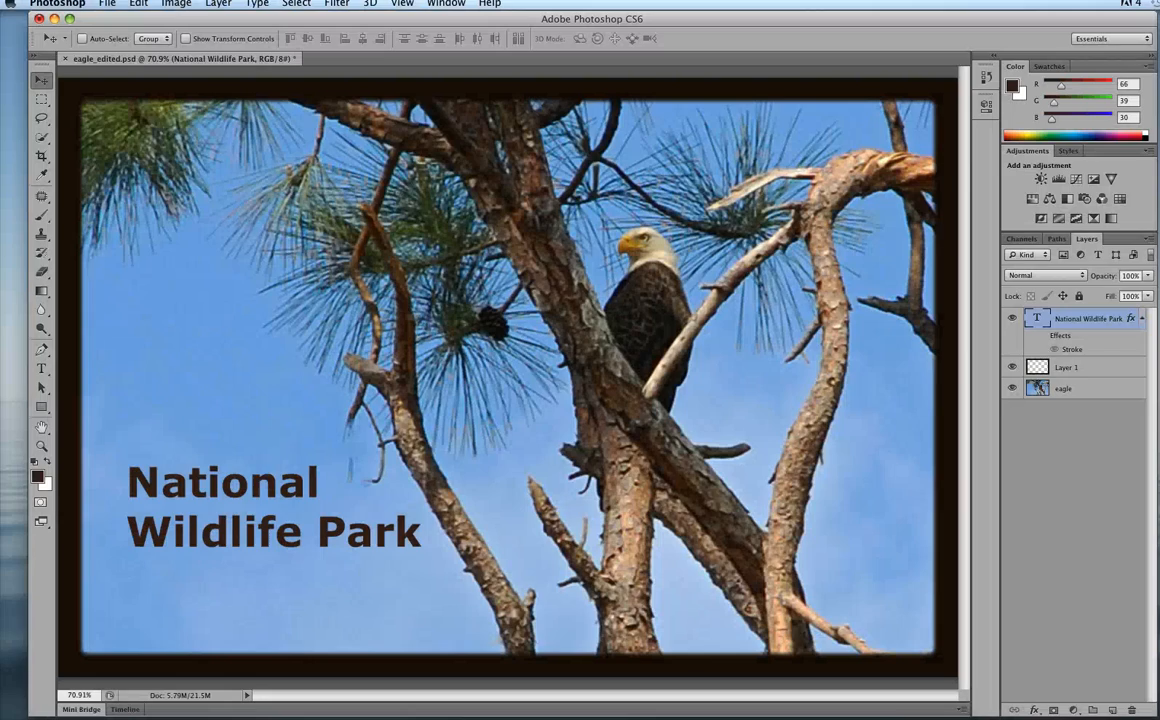
{"action": "key", "text": "super+Tab"}
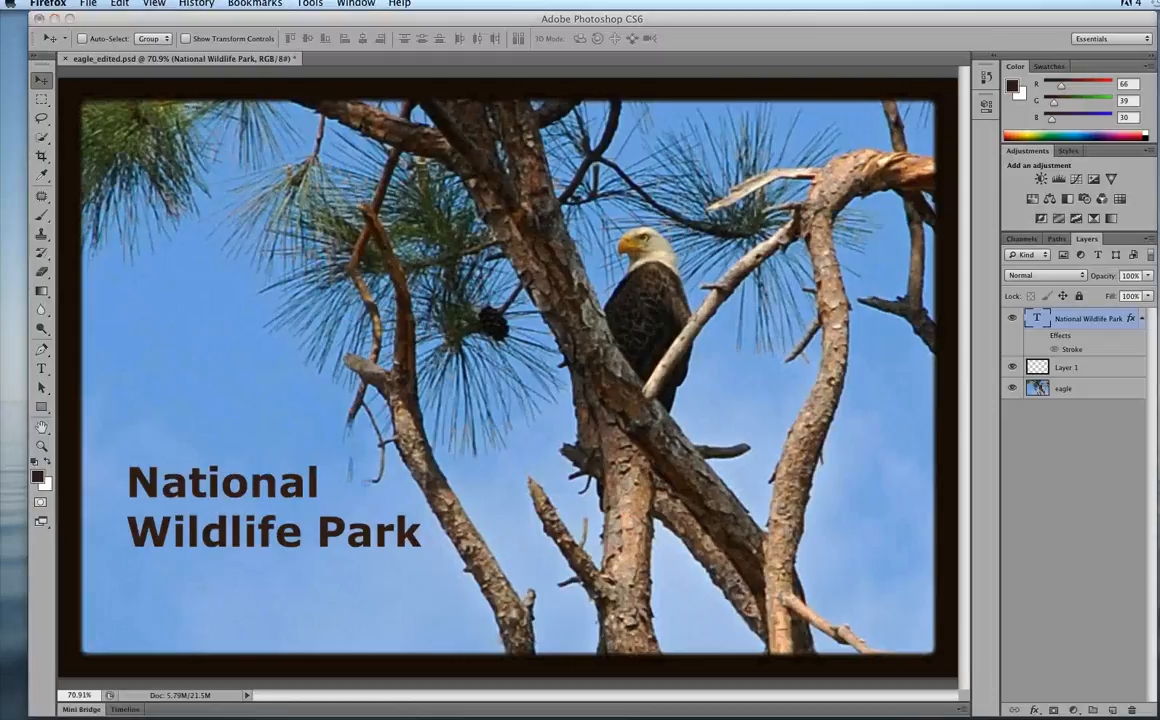
{"action": "left_click", "coordinate": [314, 494]}
Open the Save As dialog for the edited eagle image and move it clear of the layer list.
{"action": "left_click", "coordinate": [106, 4]}
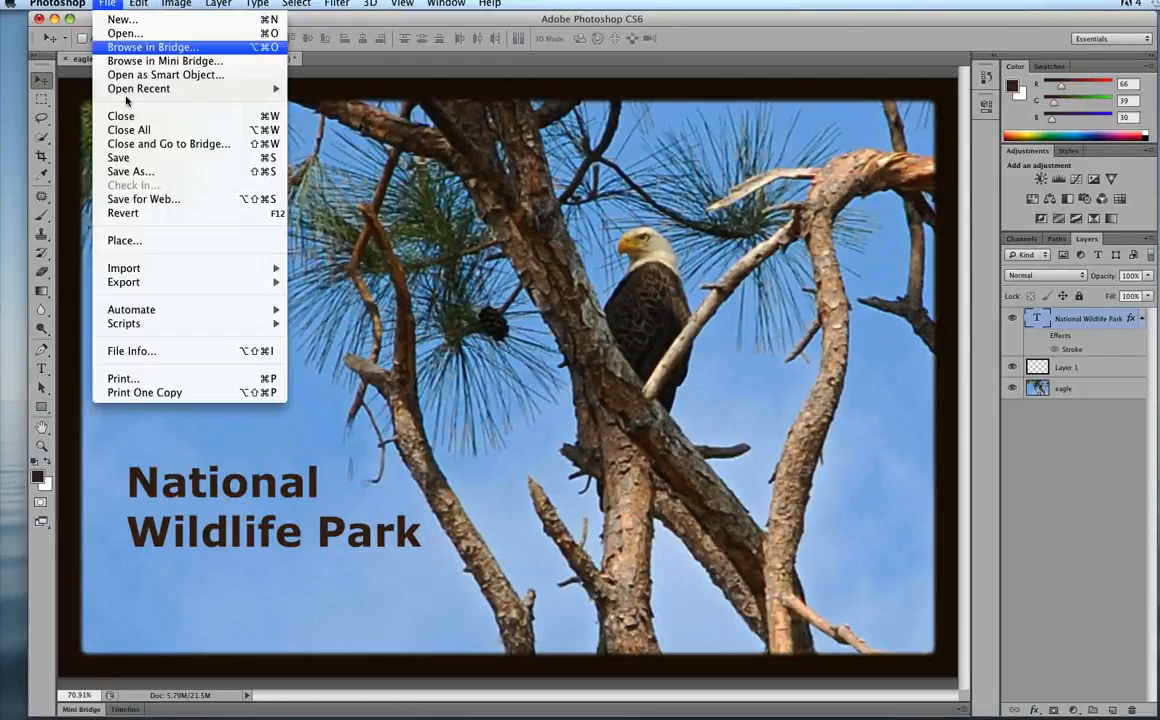
{"action": "left_click", "coordinate": [133, 172]}
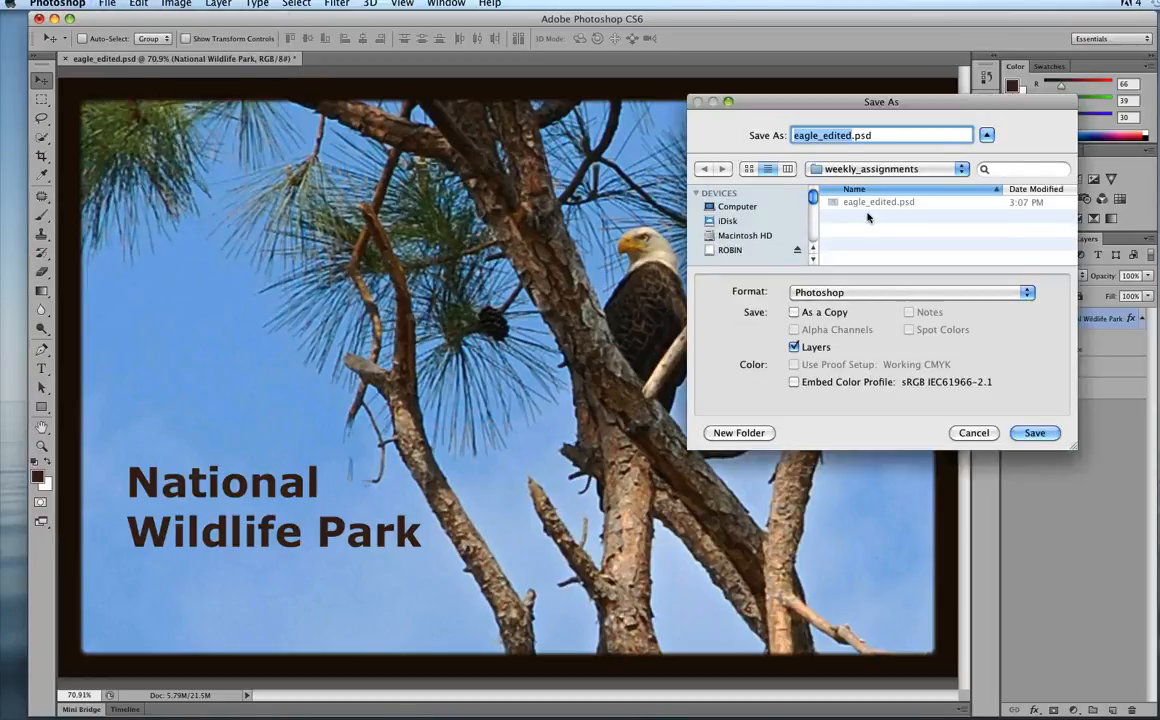
{"action": "left_click_drag", "start_coordinate": [884, 103], "coordinate": [638, 80]}
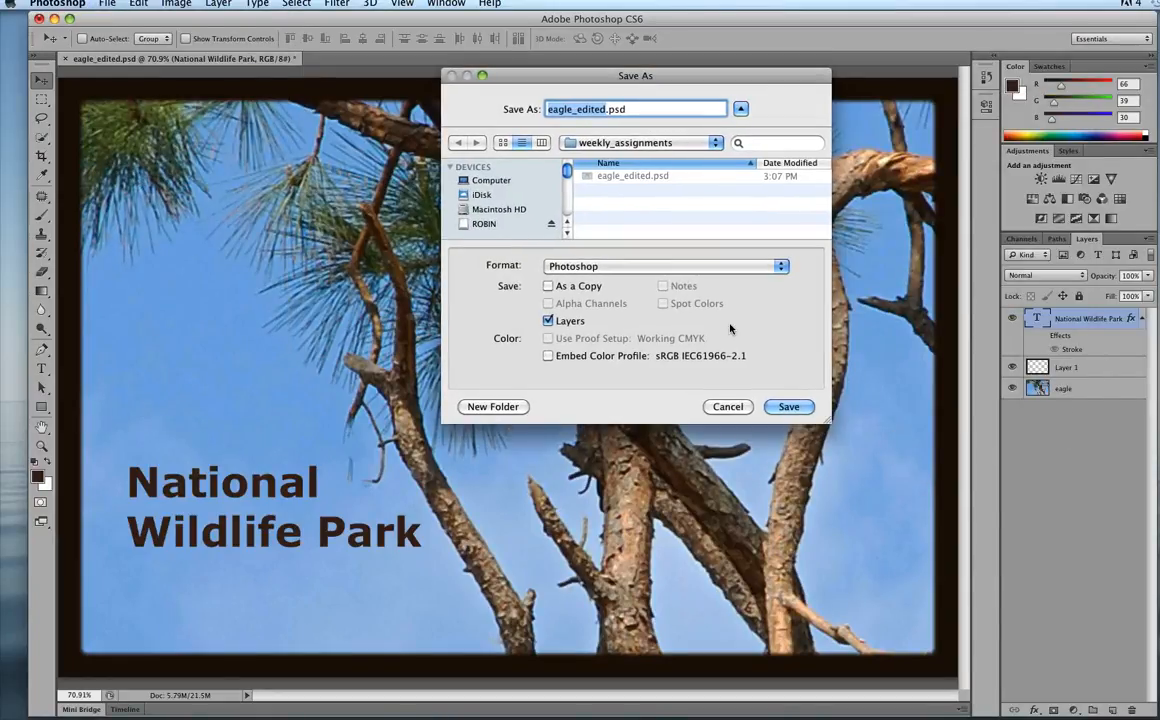